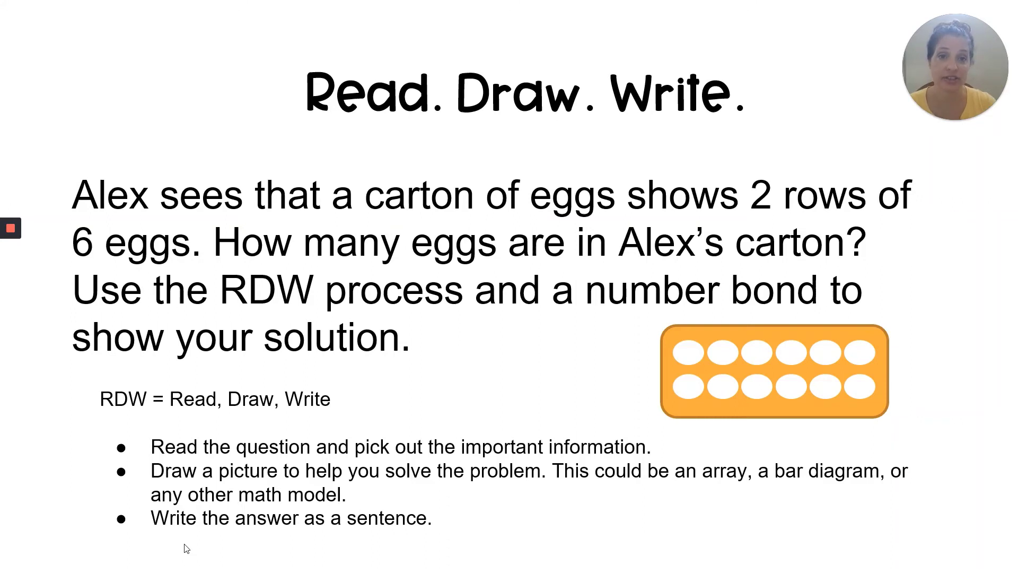
Step: Bring up the slideshow's left-edge toolbar to reach the pen options
mouse_move(11, 294)
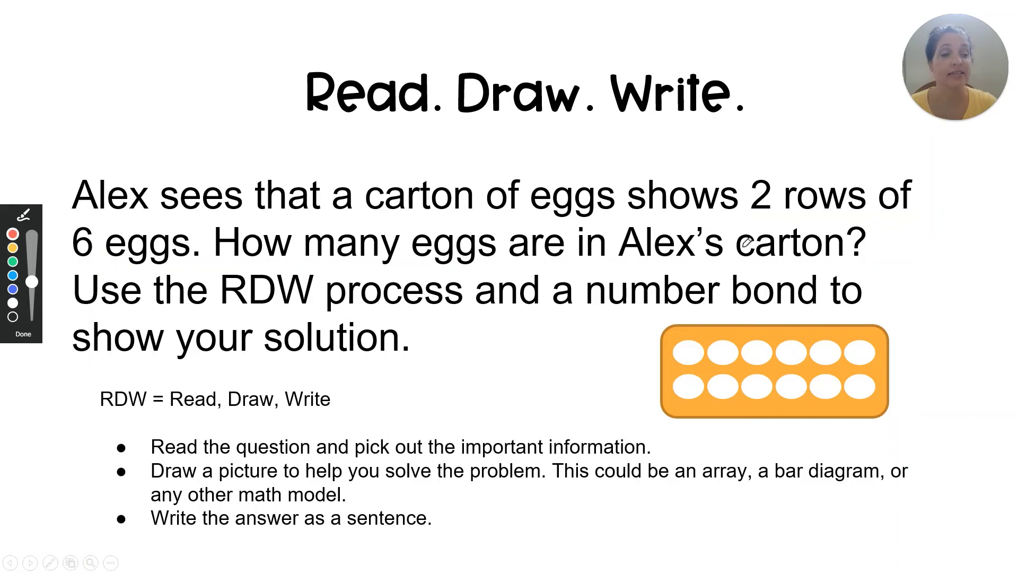
Step: Pick the red pen and underline the question 'How many eggs are in Alex's carton?'
click(219, 259)
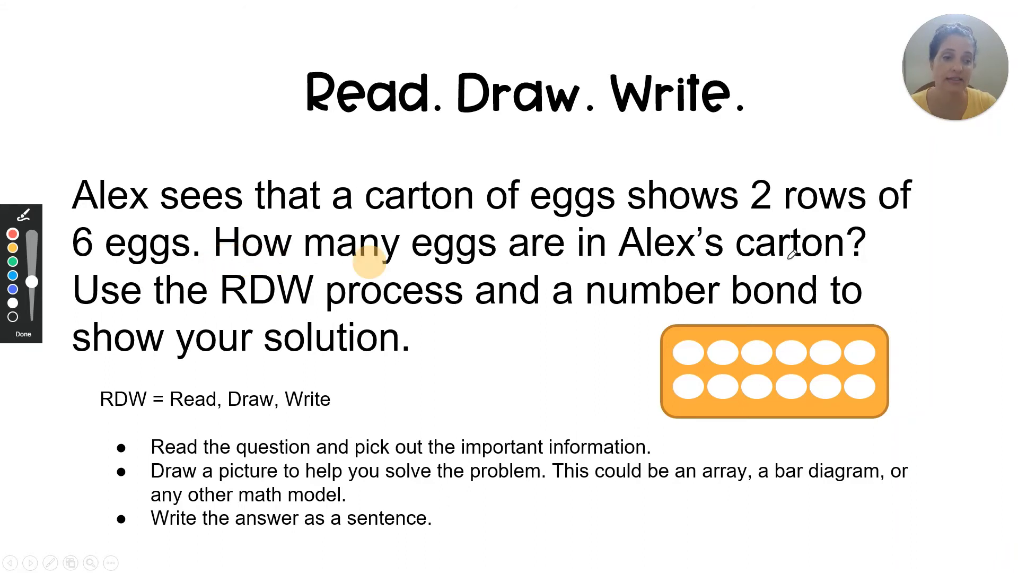
drag(836, 254, 859, 254)
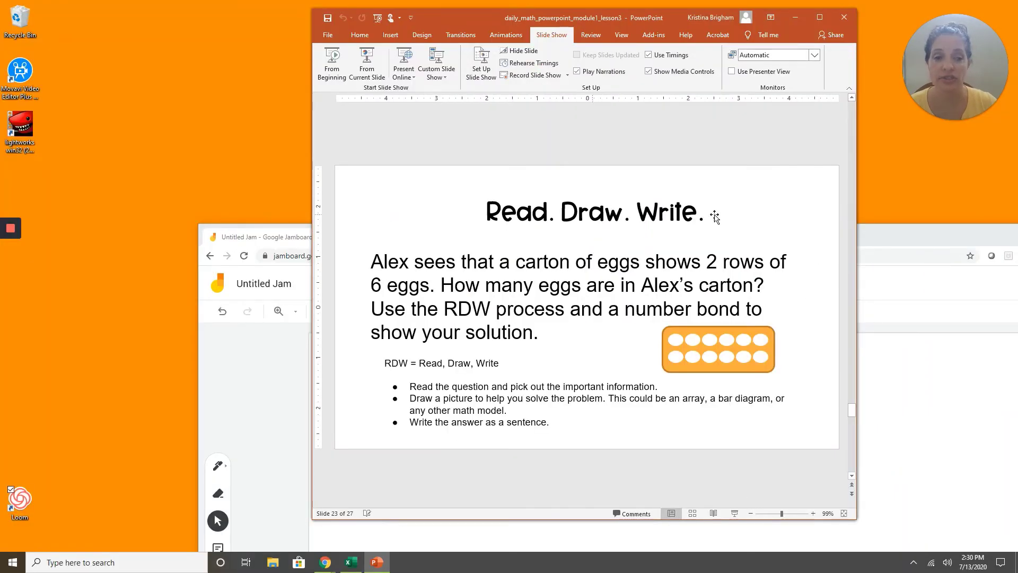
Step: Move the Chrome window to the top of the screen and go to jamboard.google.com
click(923, 237)
drag(923, 234, 784, 19)
click(534, 36)
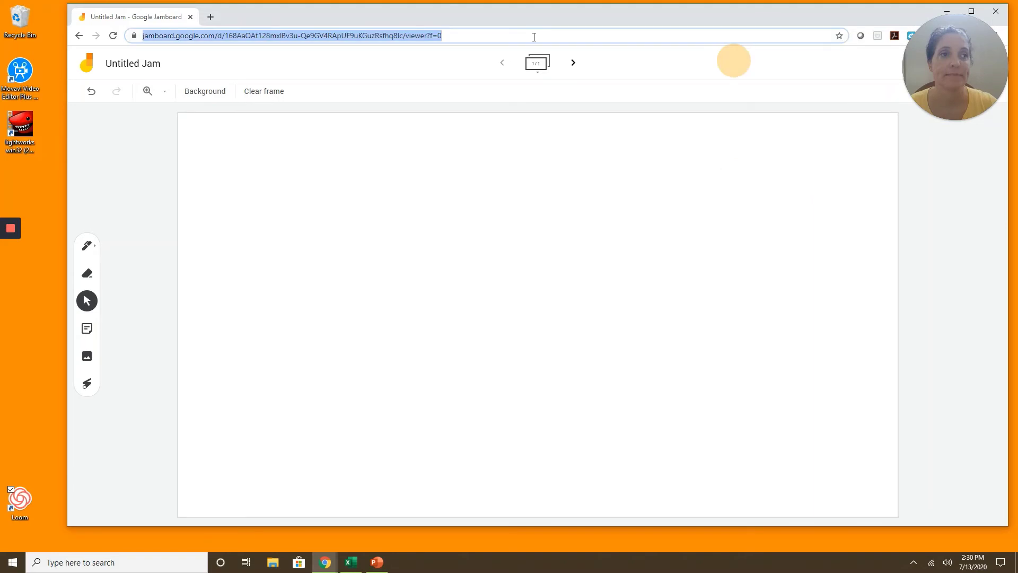
text(jamb)
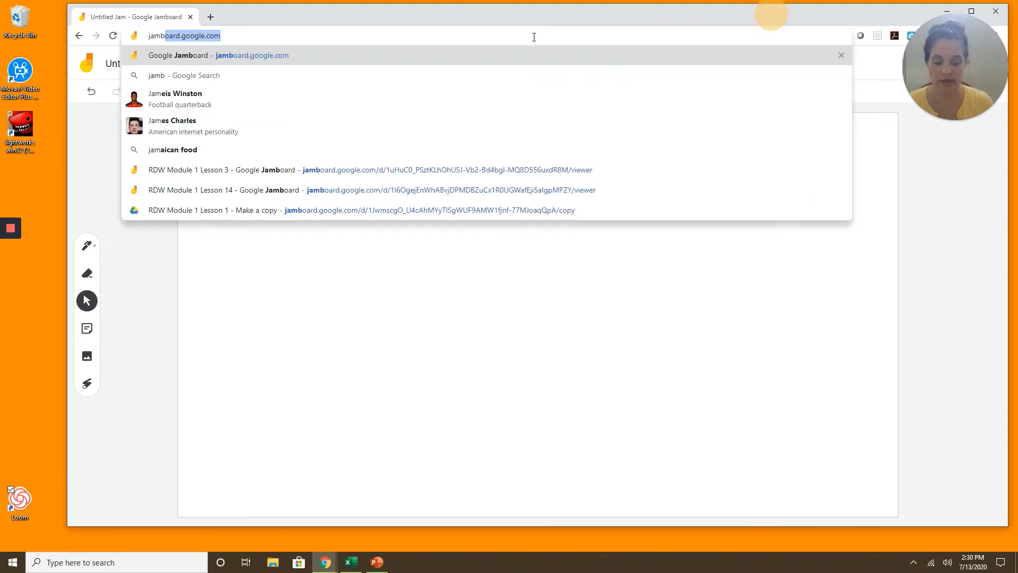
text(oard)
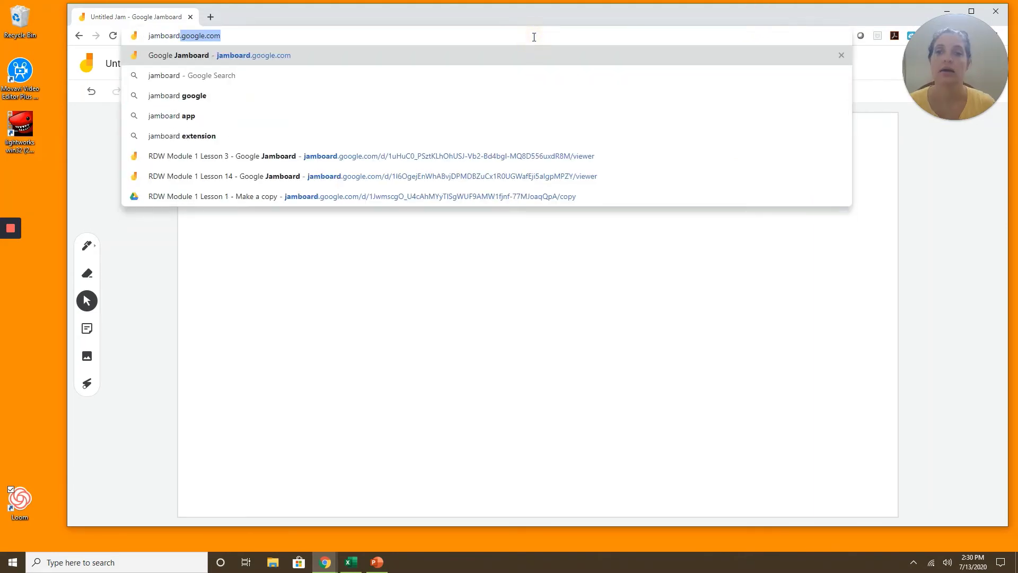
text(.goog)
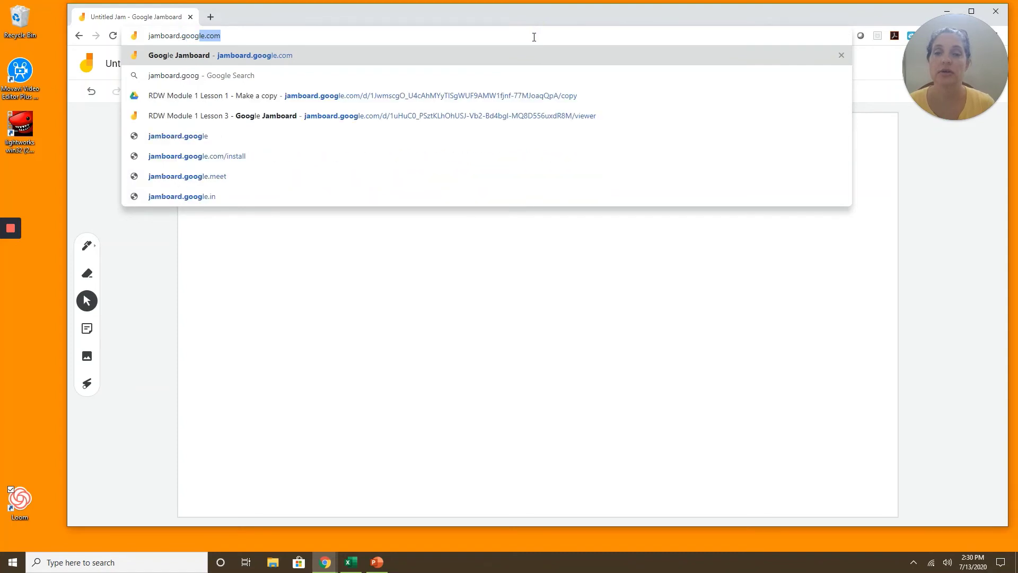
text(le.com)
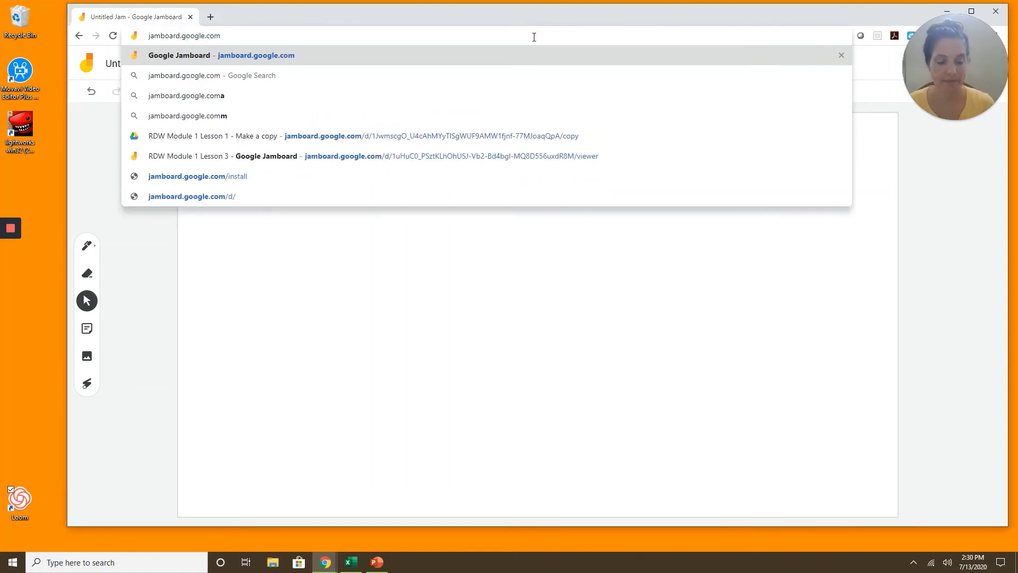
key(Return)
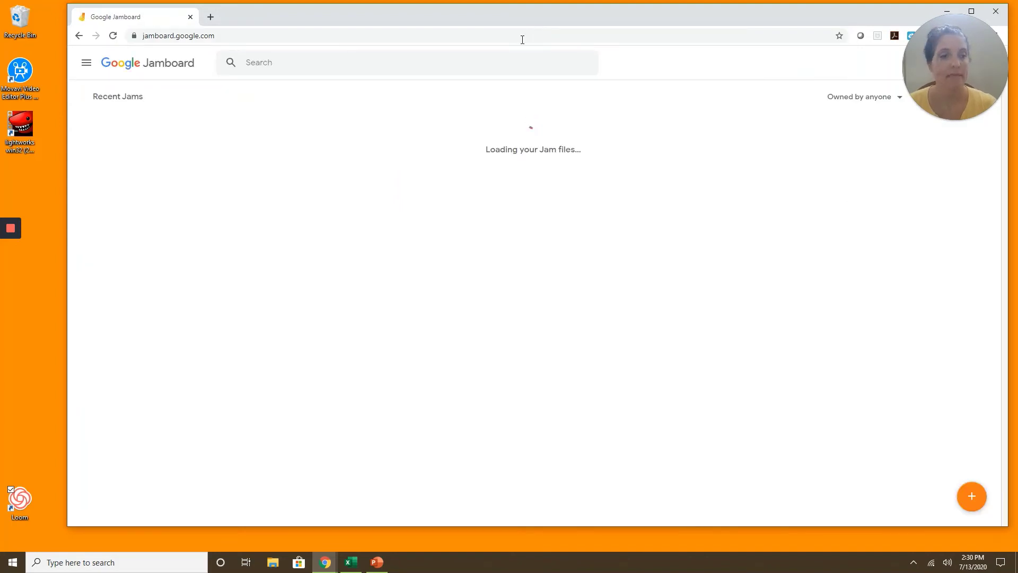
Step: Create a new blank jam, glancing back at the PowerPoint egg-carton slide
click(972, 498)
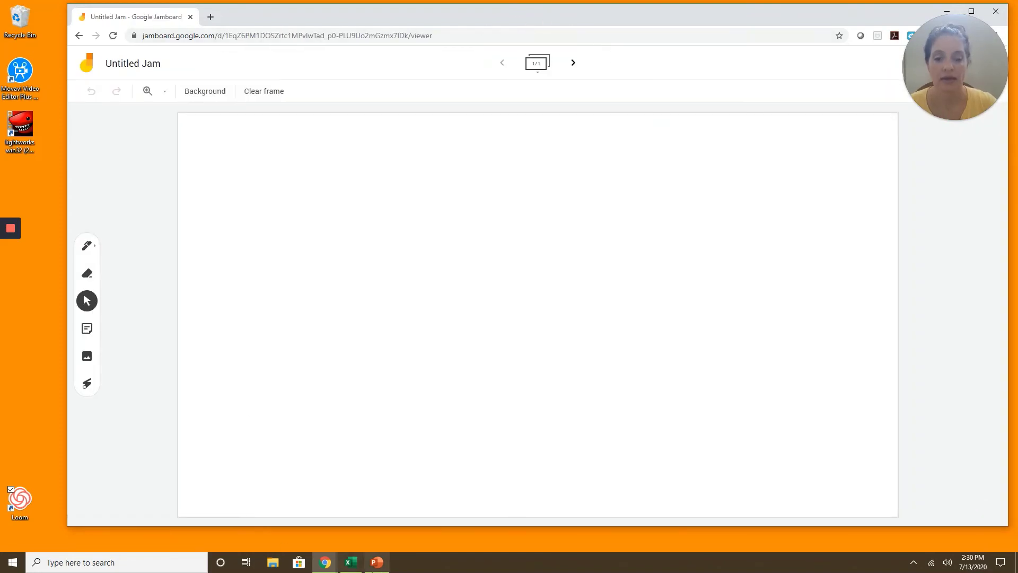
click(377, 561)
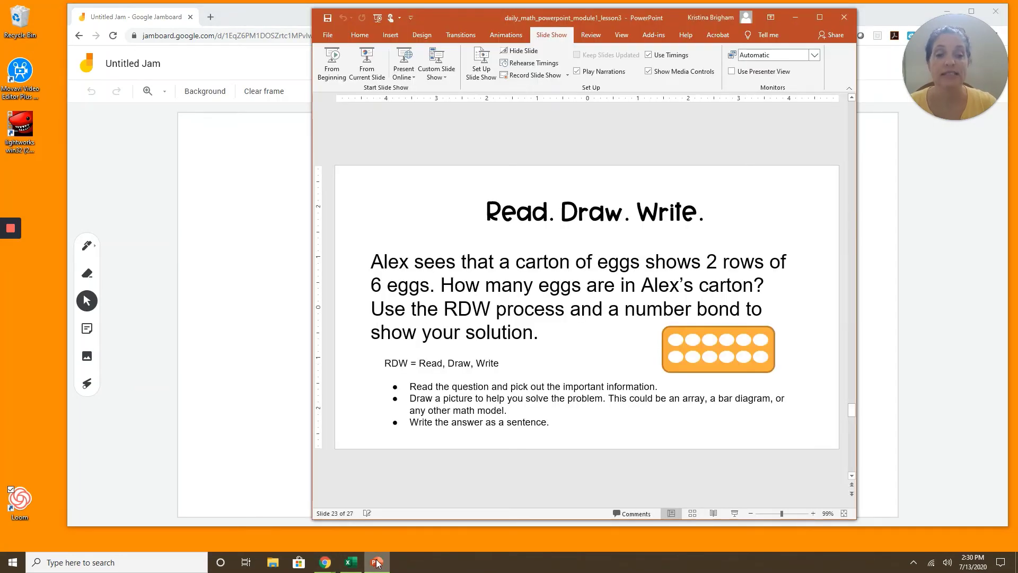
click(241, 14)
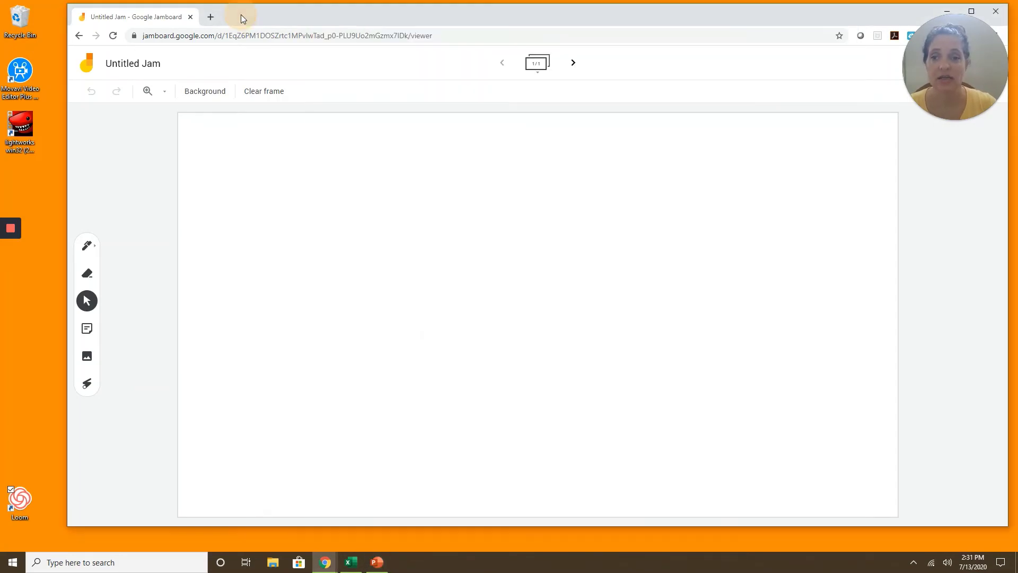
Step: Write the row label 1 in black with the pen, then switch the ink to green
click(86, 249)
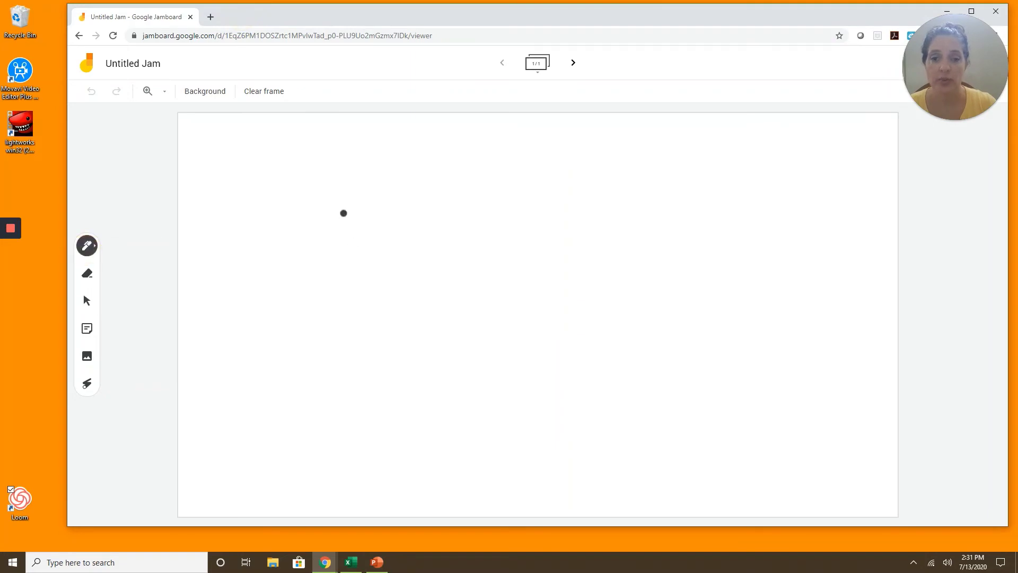
mouse_move(343, 212)
mouse_down()
mouse_move(342, 262)
mouse_move(352, 260)
mouse_move(341, 278)
mouse_move(361, 277)
mouse_up()
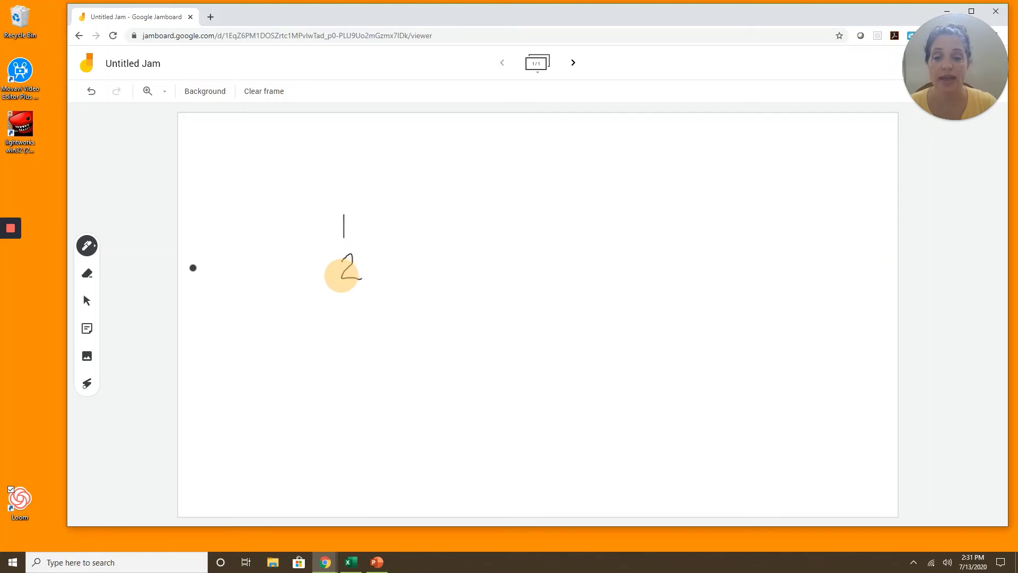
click(94, 248)
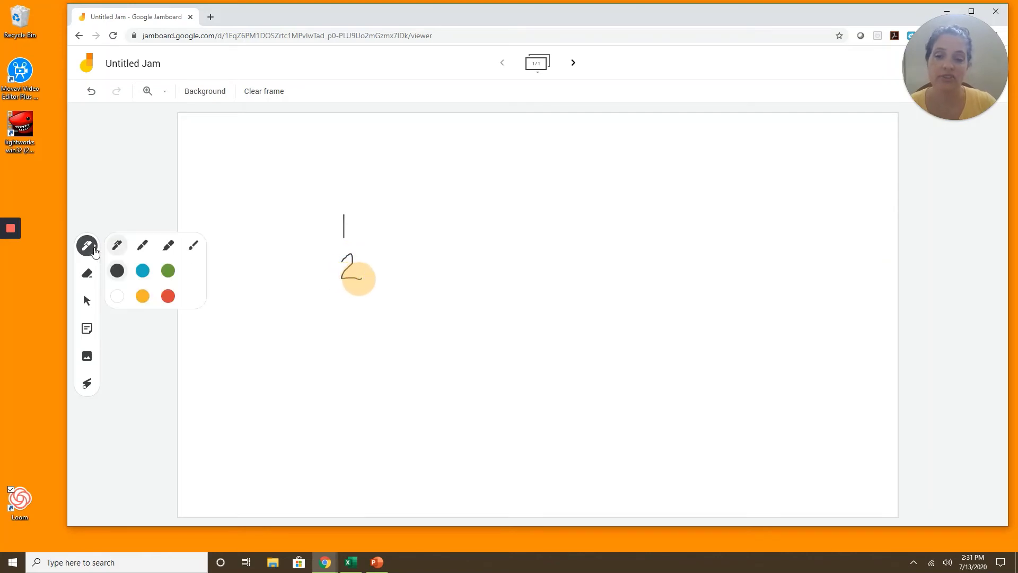
click(172, 270)
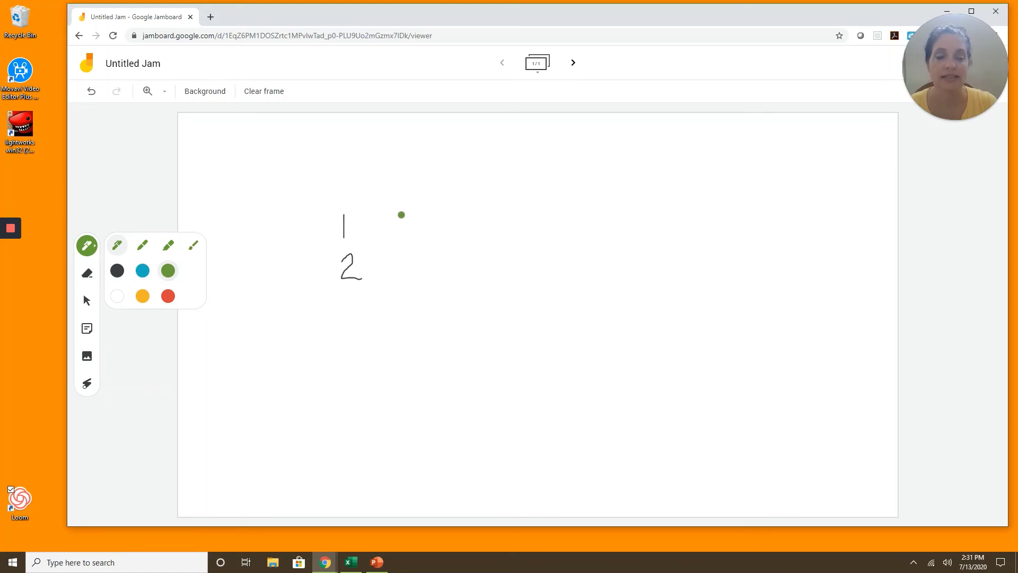
Step: Draw two rows of six green ovals beside the row labels
mouse_move(401, 215)
mouse_down()
mouse_move(393, 213)
mouse_move(497, 225)
mouse_move(488, 209)
mouse_move(536, 207)
mouse_move(541, 224)
mouse_move(545, 209)
mouse_move(534, 206)
mouse_move(570, 207)
mouse_move(567, 221)
mouse_move(604, 204)
mouse_move(616, 220)
mouse_move(618, 203)
mouse_up()
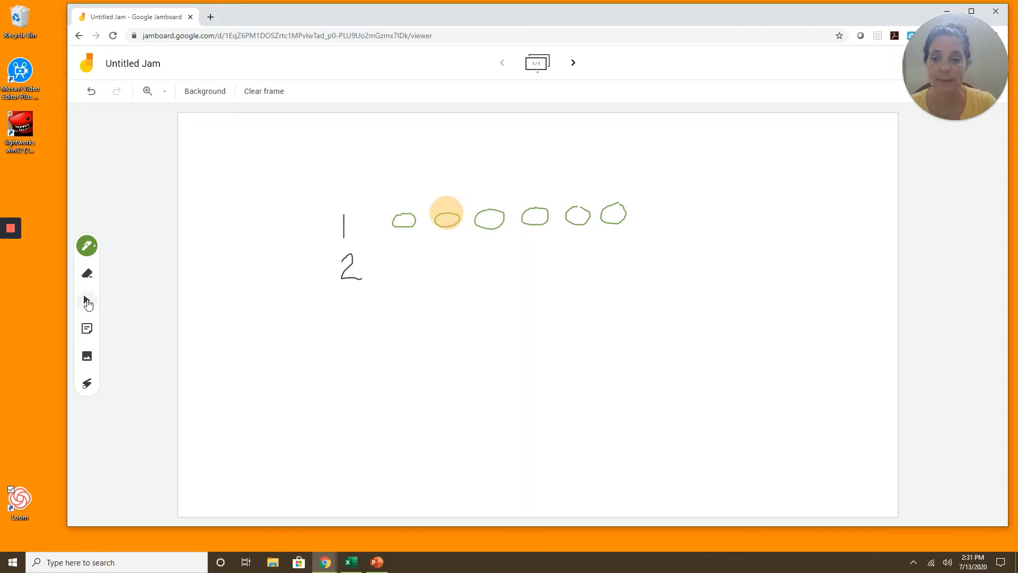
click(87, 301)
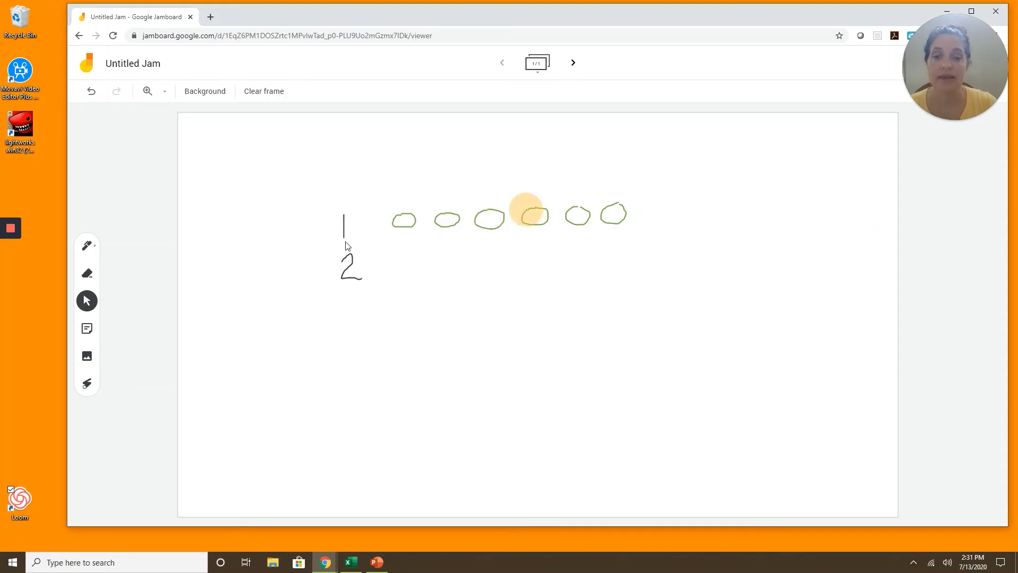
click(90, 248)
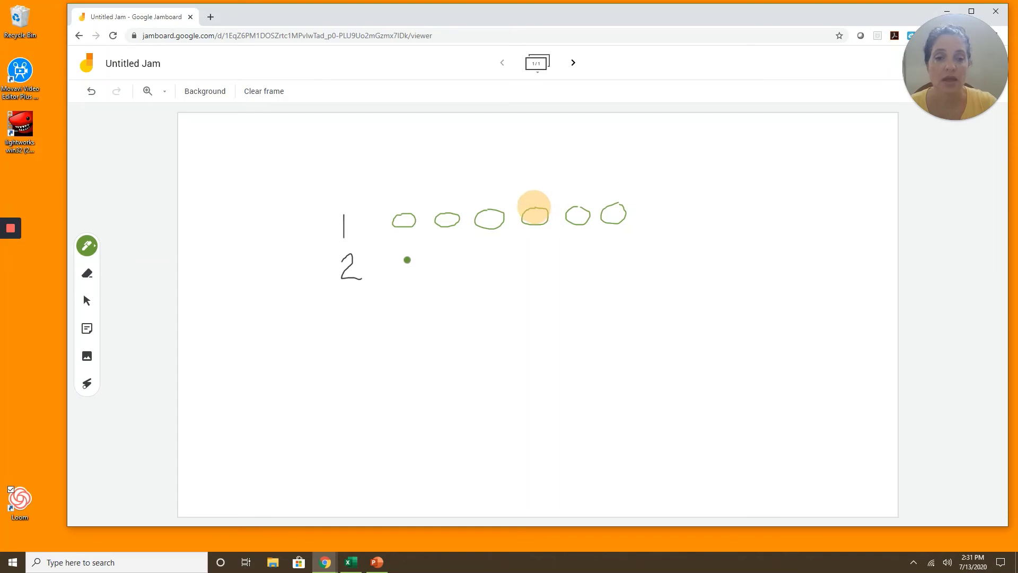
mouse_move(407, 259)
mouse_down()
mouse_move(393, 268)
mouse_move(412, 261)
mouse_move(456, 273)
mouse_move(450, 255)
mouse_move(539, 275)
mouse_move(545, 255)
mouse_move(588, 250)
mouse_move(613, 266)
mouse_move(617, 249)
mouse_up()
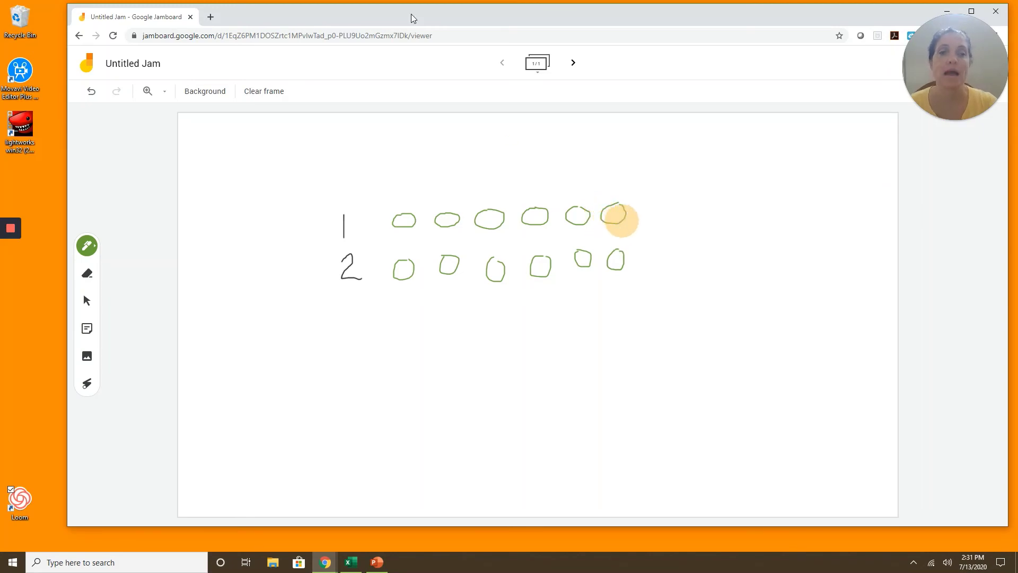
Step: After checking the slide, write '2 x 6' in green right of the rows
click(377, 562)
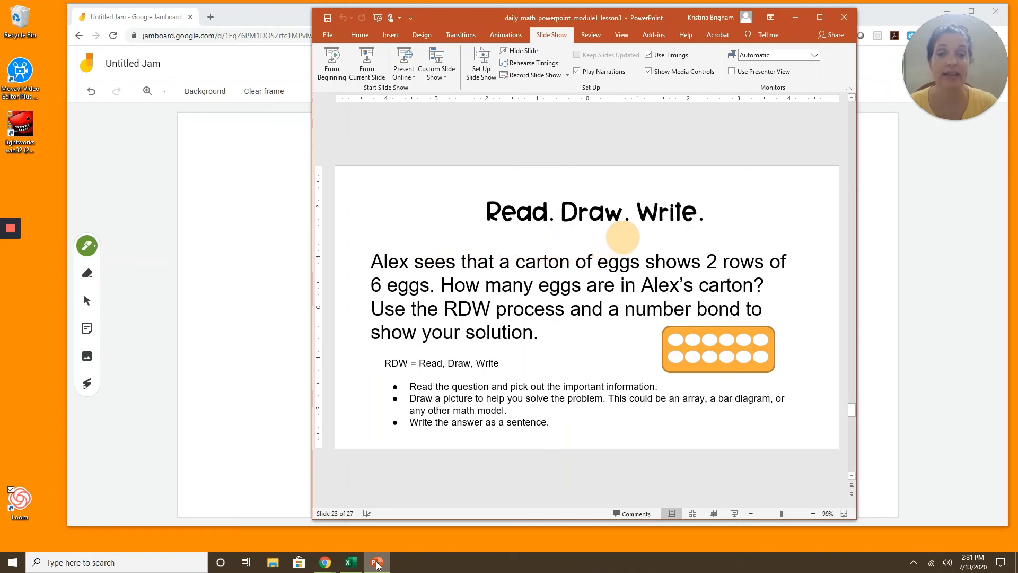
click(265, 22)
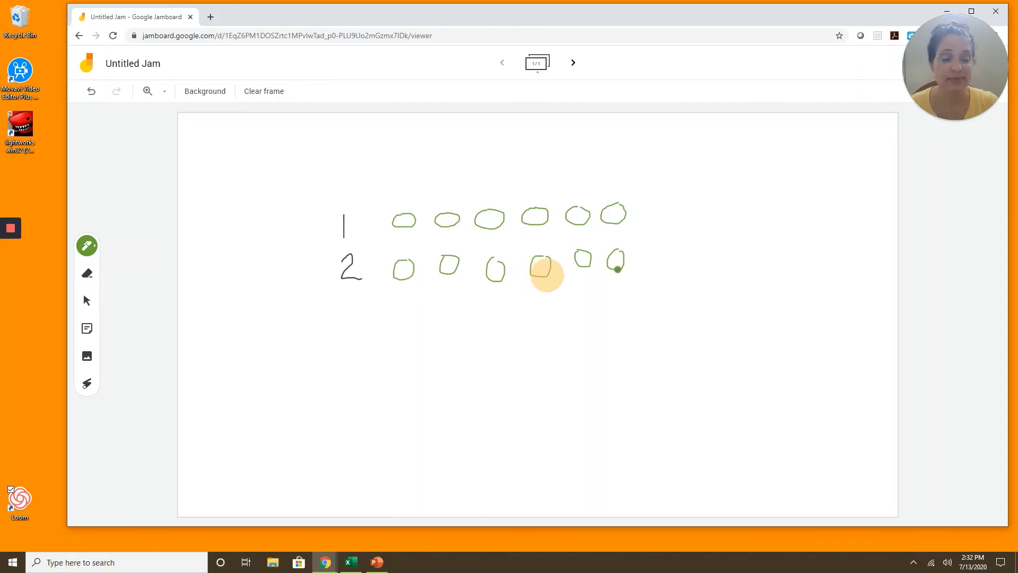
mouse_move(687, 285)
mouse_down()
mouse_move(700, 284)
mouse_move(688, 316)
mouse_move(717, 316)
mouse_up()
mouse_move(721, 278)
mouse_down()
mouse_move(736, 301)
mouse_move(724, 317)
mouse_up()
mouse_move(759, 259)
mouse_down()
mouse_move(774, 297)
mouse_move(755, 298)
mouse_up()
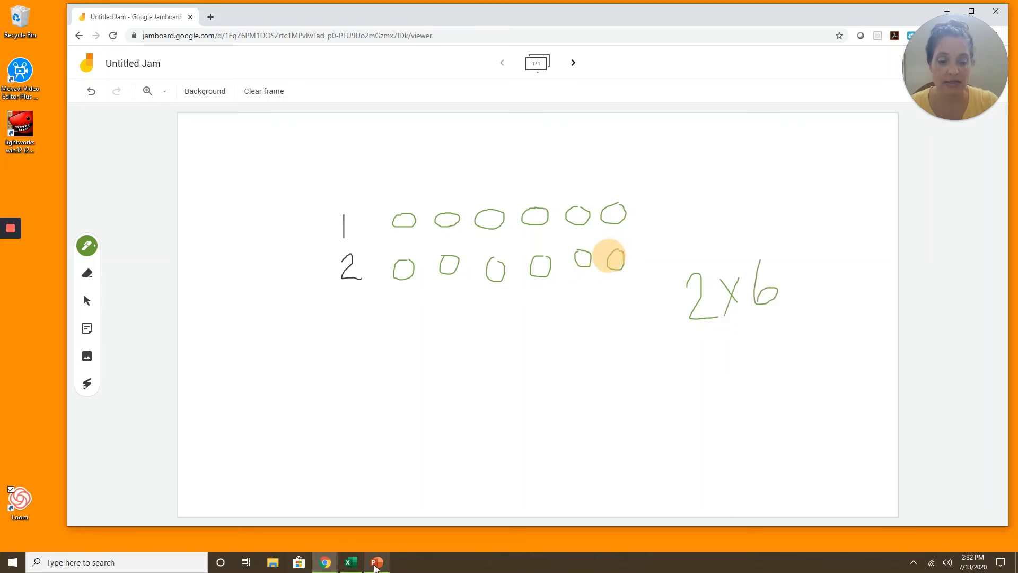
Step: Recheck the slide, then finish the equation with '= 12'
click(385, 561)
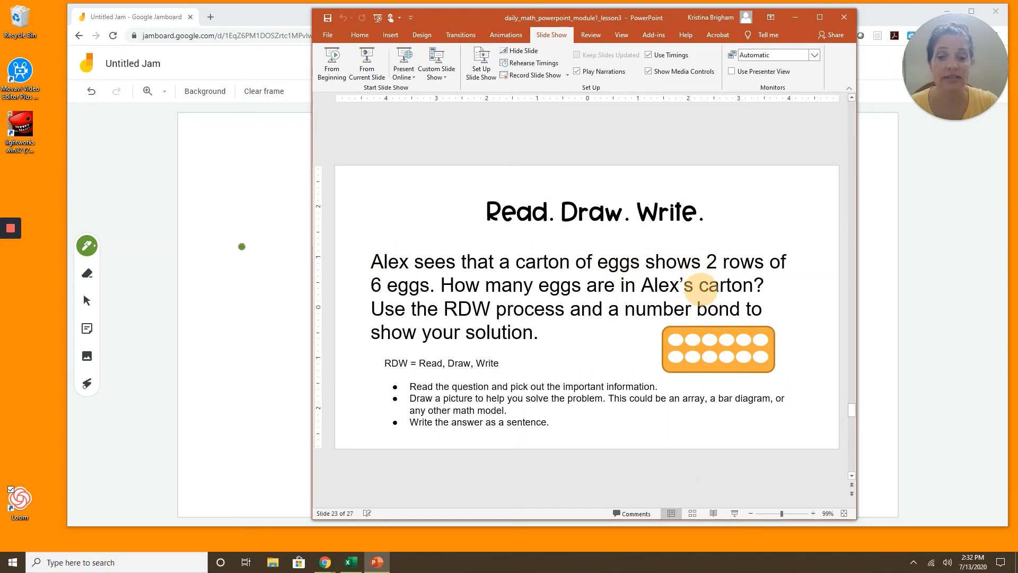
key(alt+Tab)
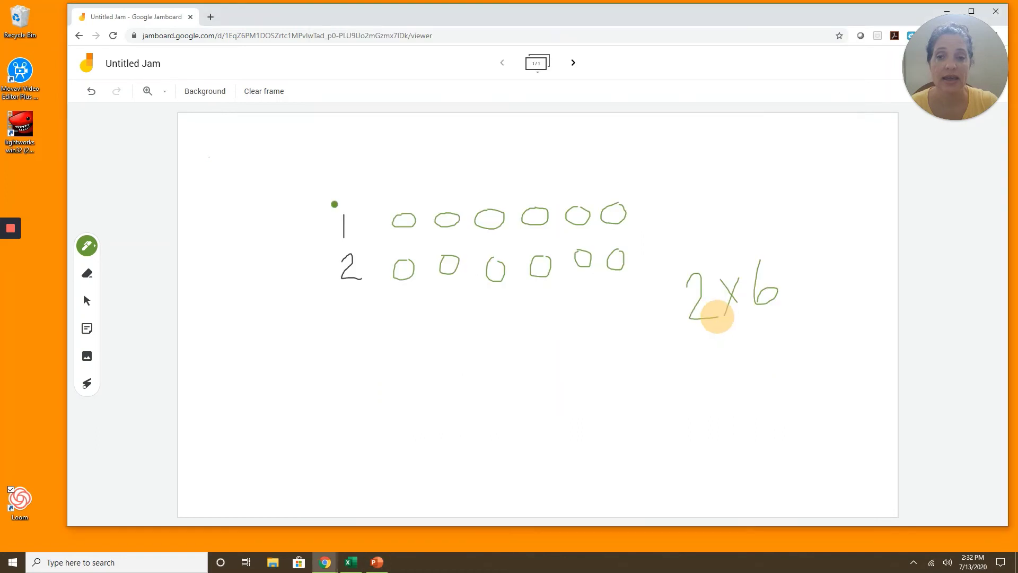
mouse_move(786, 281)
mouse_down()
mouse_move(805, 279)
mouse_move(811, 291)
mouse_up()
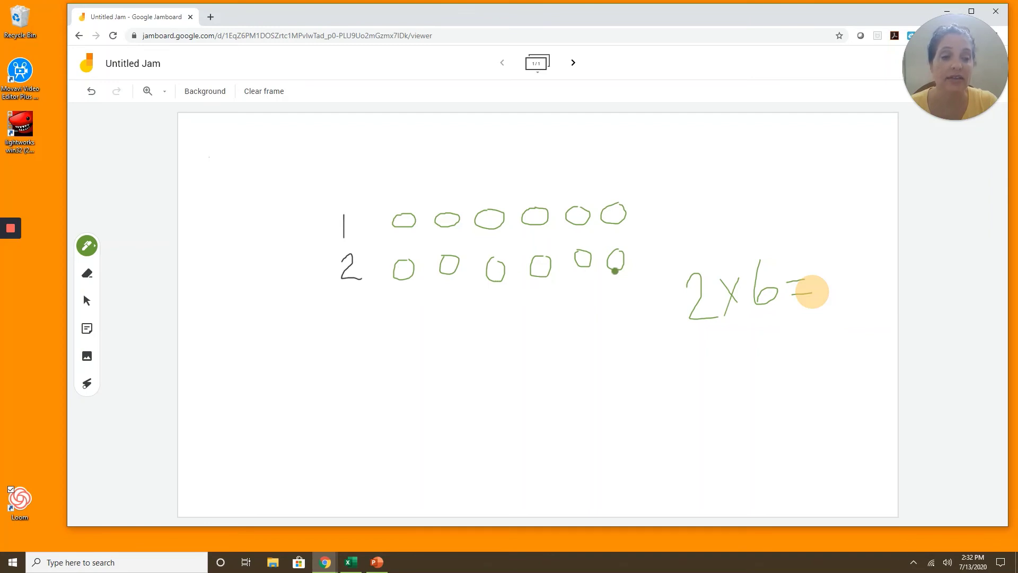
mouse_move(821, 277)
mouse_down()
mouse_move(821, 307)
mouse_move(837, 276)
mouse_move(838, 303)
mouse_up()
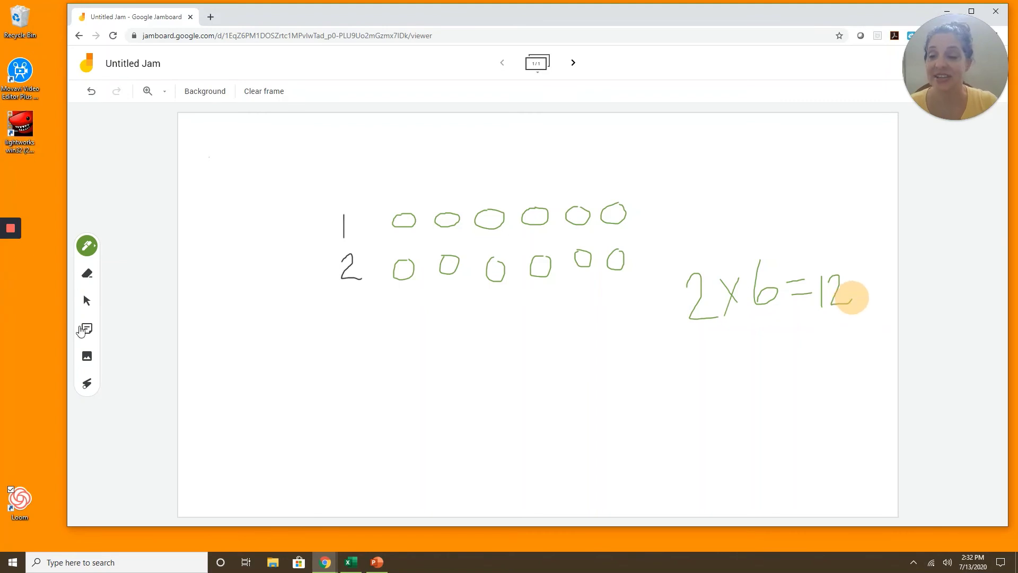
Step: Add a new sticky note to the frame, referring back to the egg-carton slide
click(87, 329)
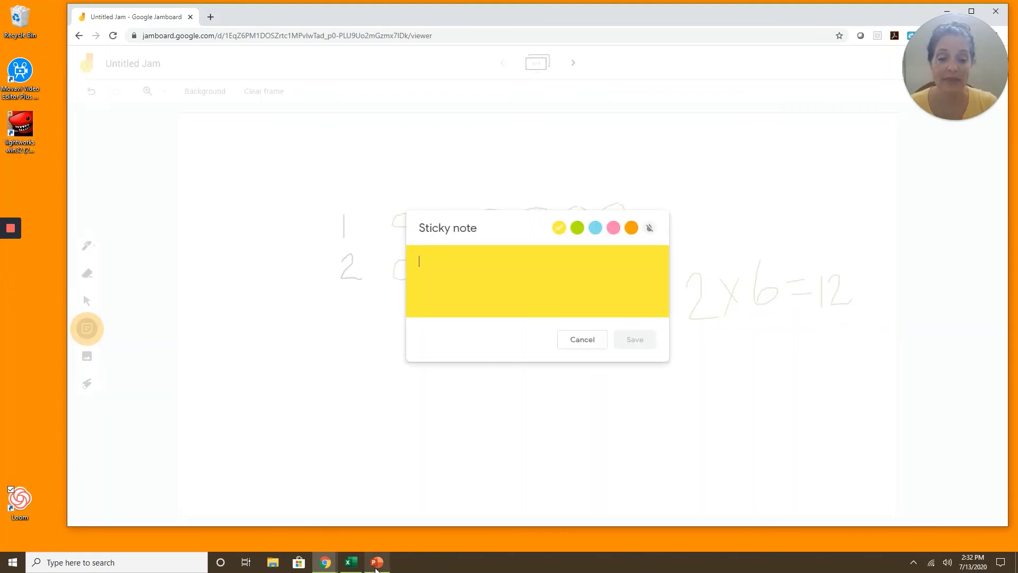
click(377, 563)
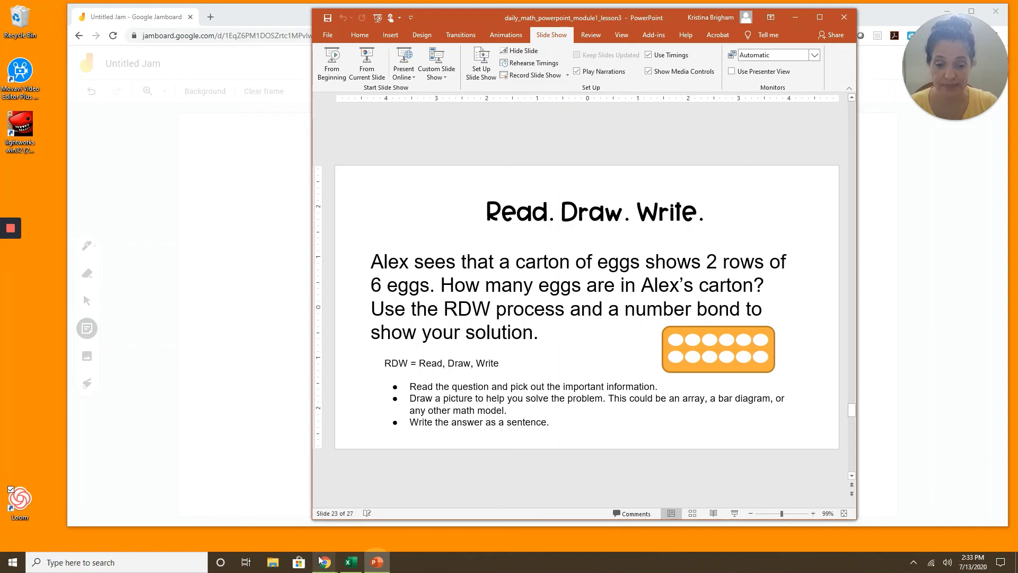
mouse_move(325, 566)
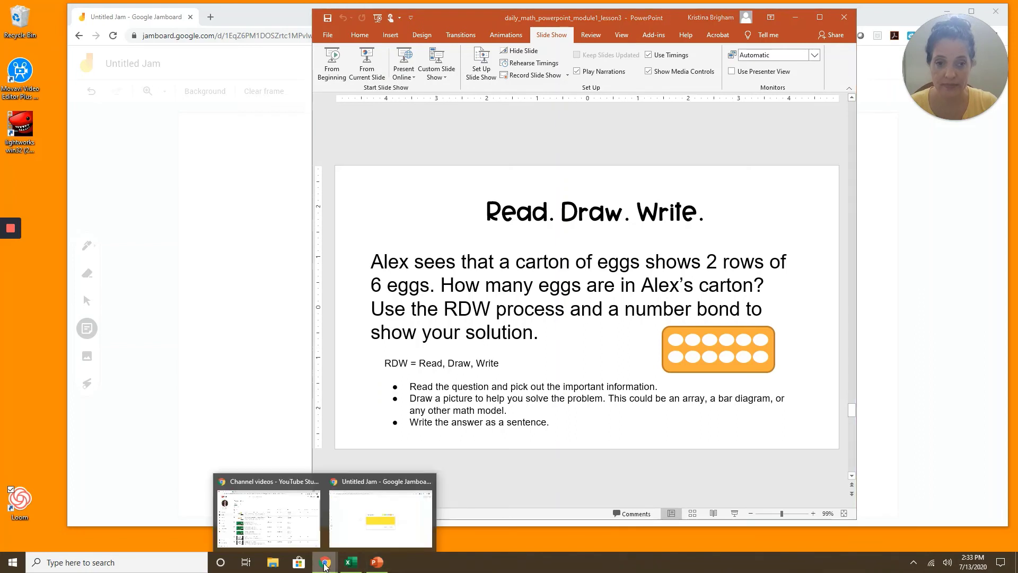
click(384, 518)
Step: Type the answer sentence ending 'I counted the circles in my array and found that 2 x 6 = 12.'
click(454, 263)
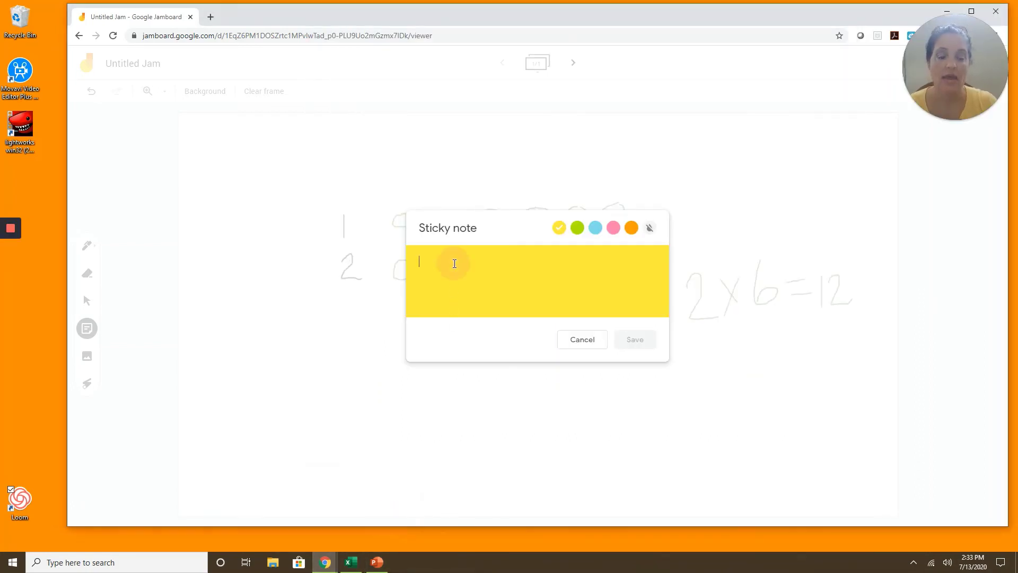
text(Th)
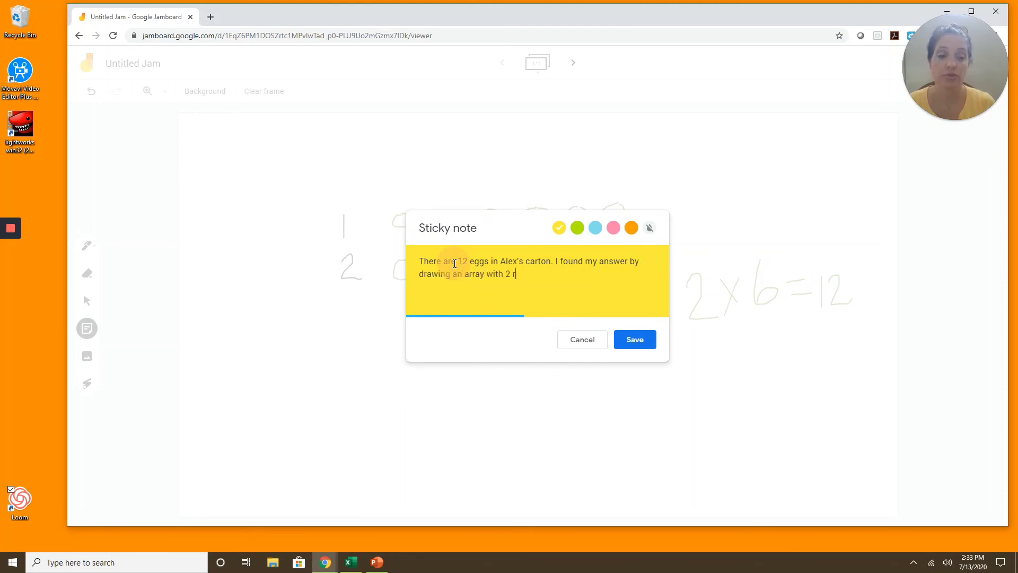
text(ows of)
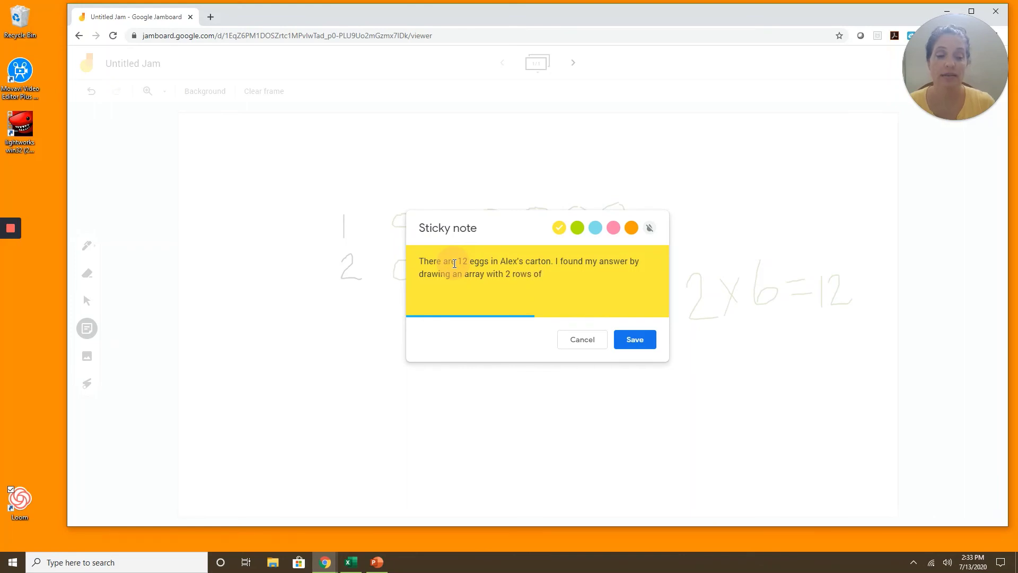
text( 6)
text( I)
key(BackSpace)
key(BackSpace)
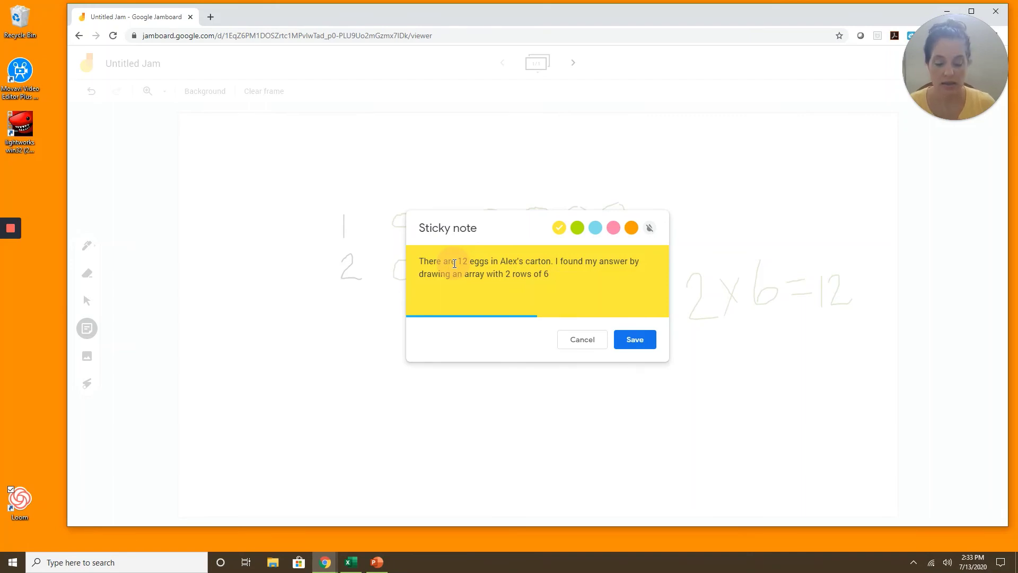
text(. I counted the circles in my array)
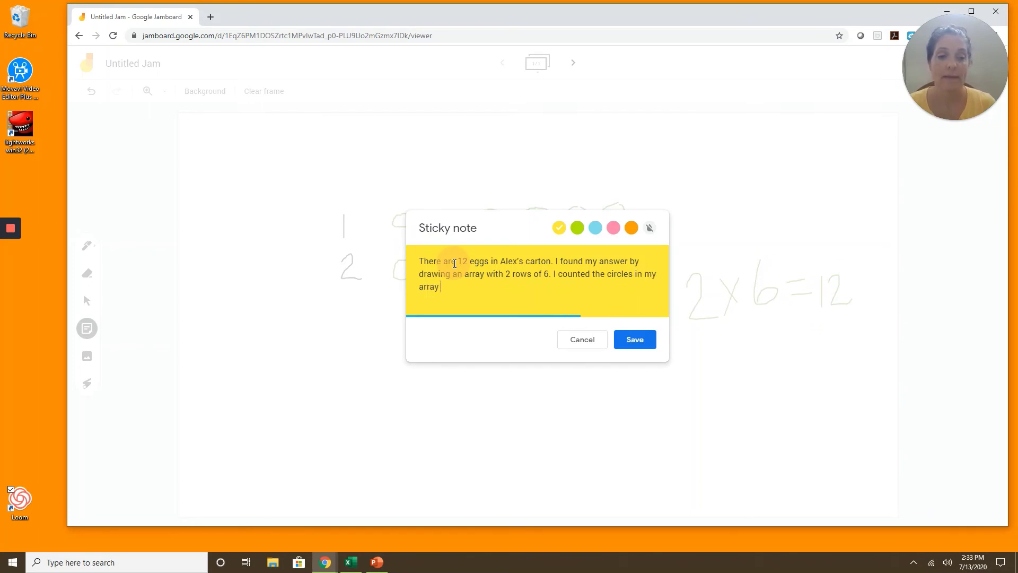
text( and found)
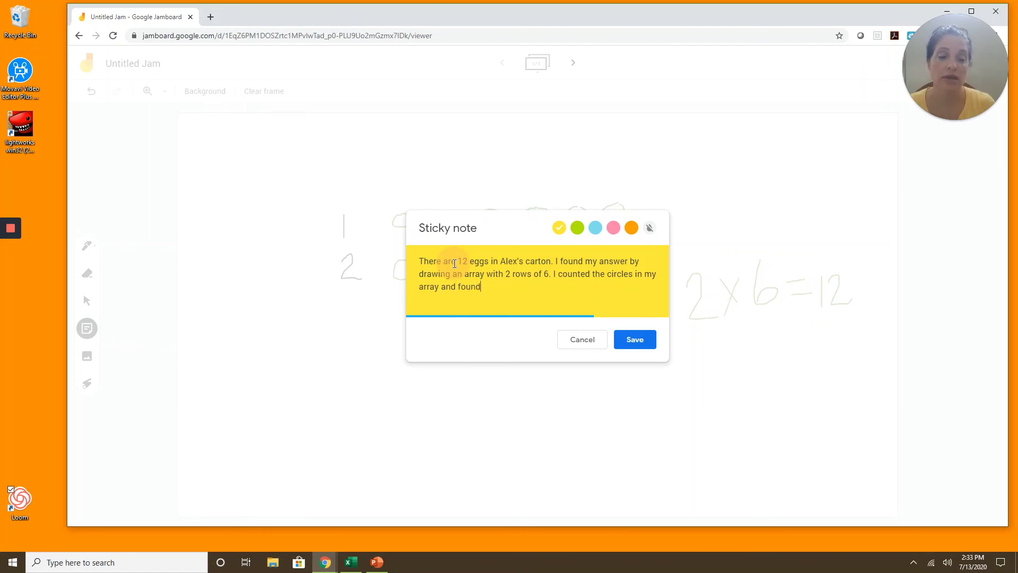
text( that 2 x 6 )
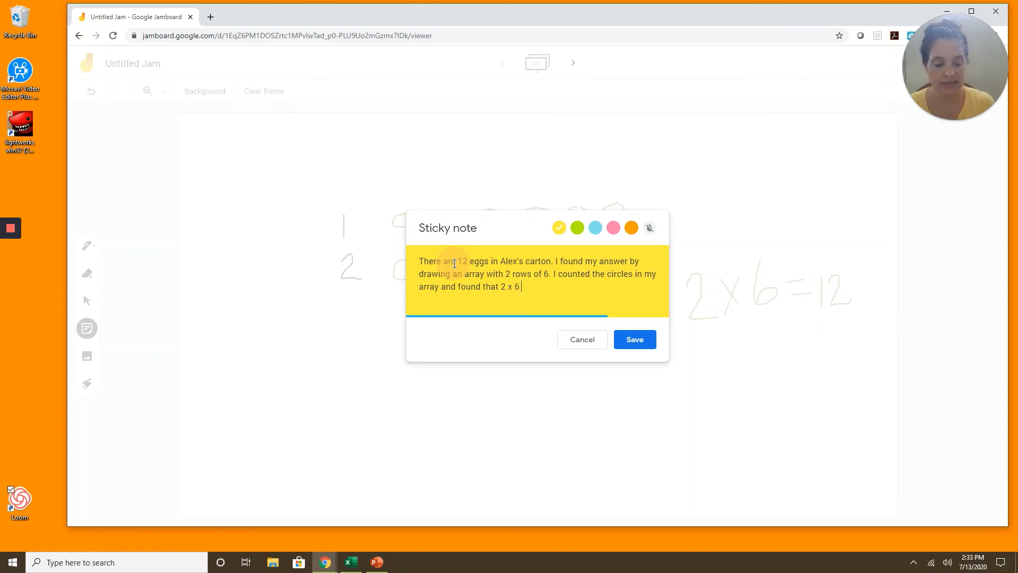
text(= 12.)
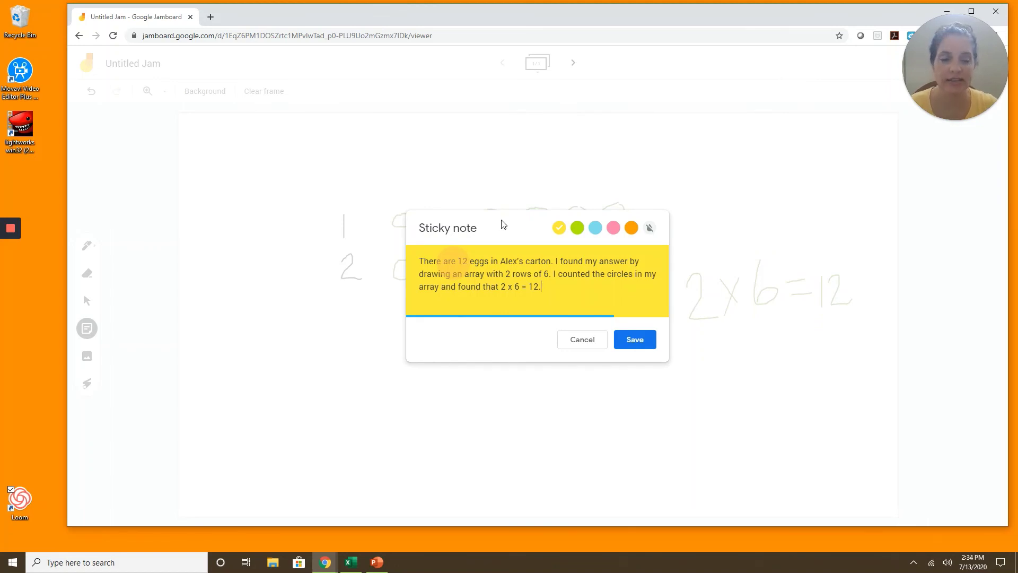
Step: Save the sticky note, move it to the frame's top-left and enlarge it
click(635, 343)
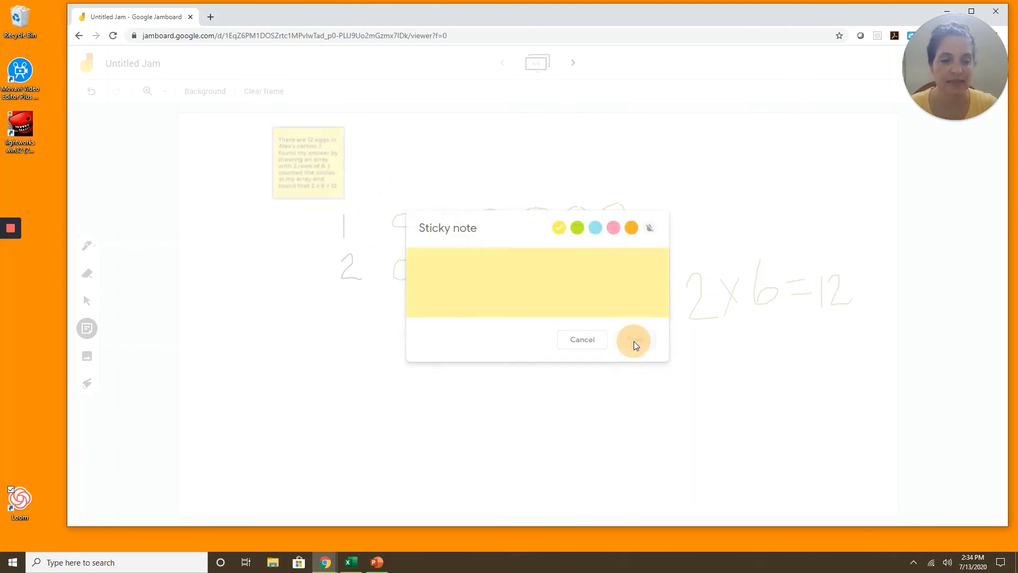
click(587, 339)
click(291, 155)
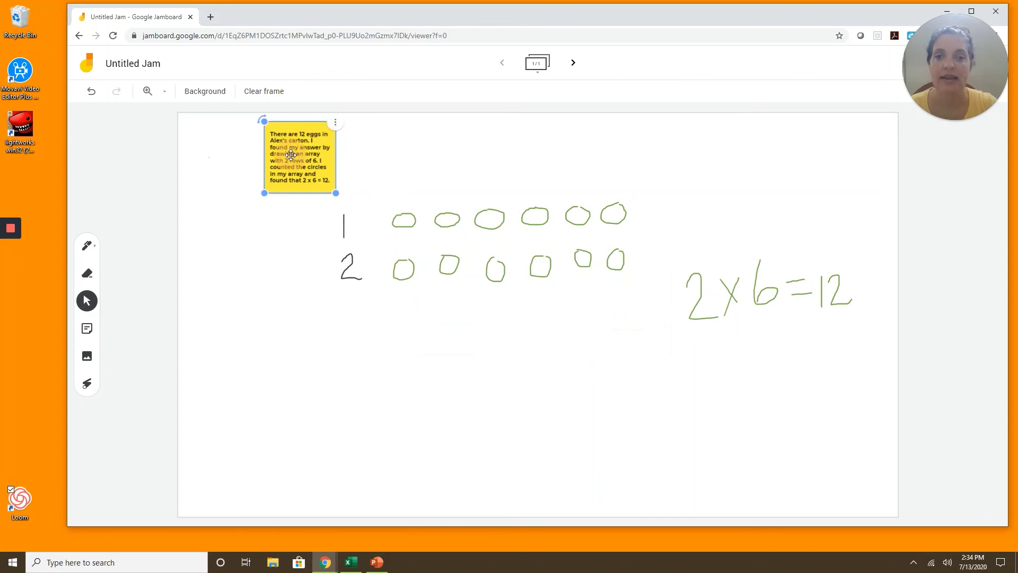
drag(291, 155, 215, 156)
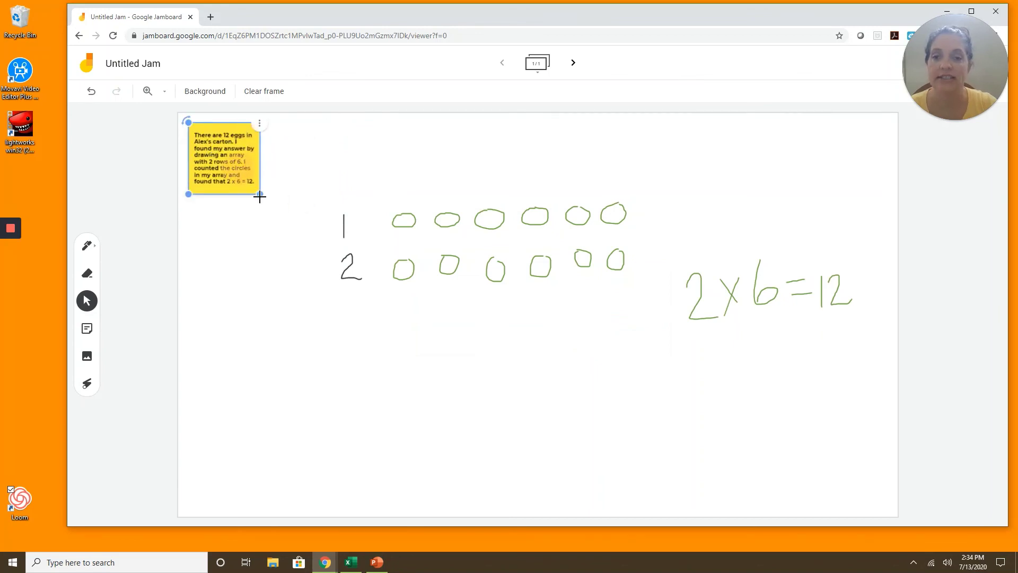
drag(260, 194, 324, 258)
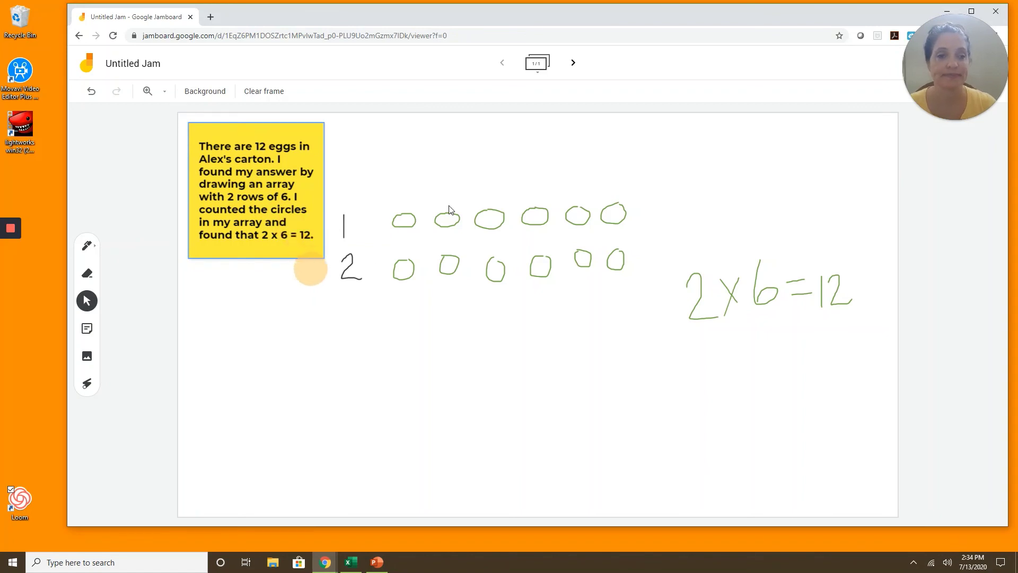
click(377, 562)
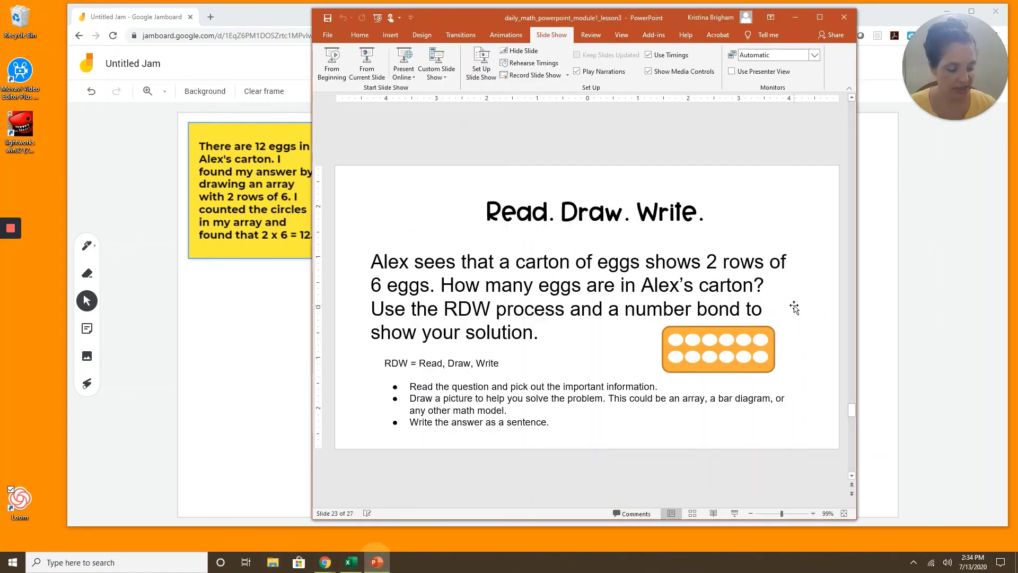
Step: Play the egg-carton slide from the current slide and reveal the red answer 2 x 6 = 12
click(366, 61)
click(366, 57)
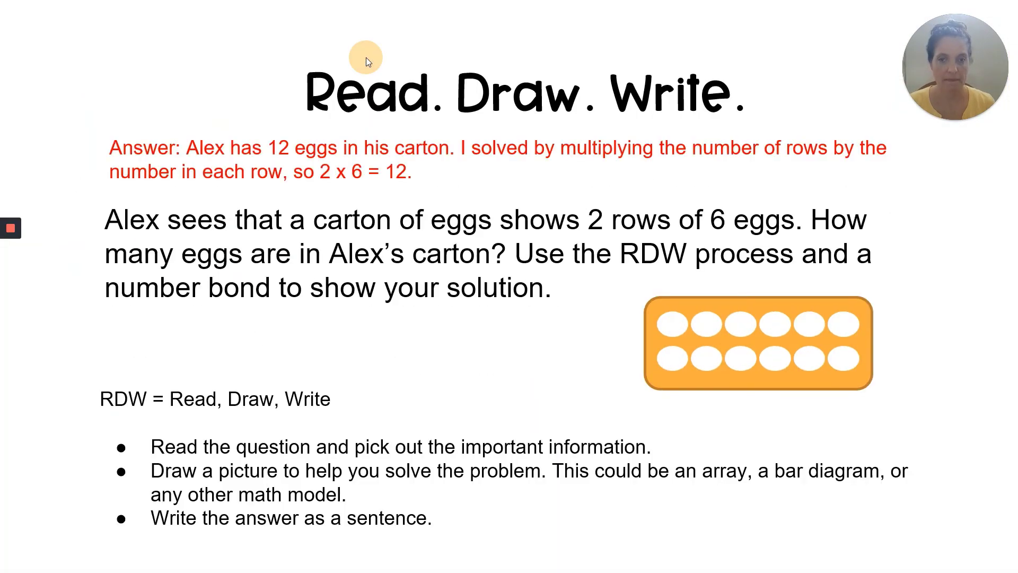